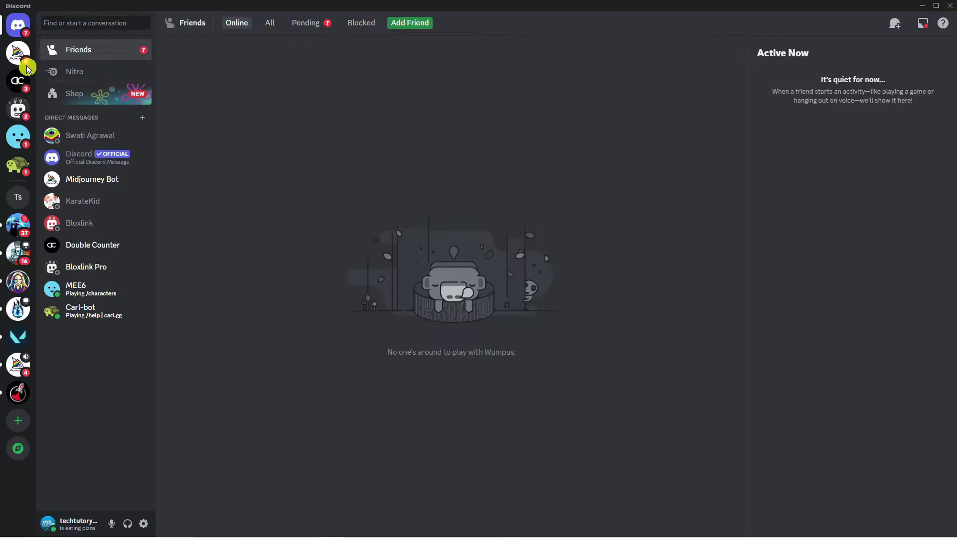
- From the Test server, join the General voice channel and open its Edit Channel settings
click(19, 196)
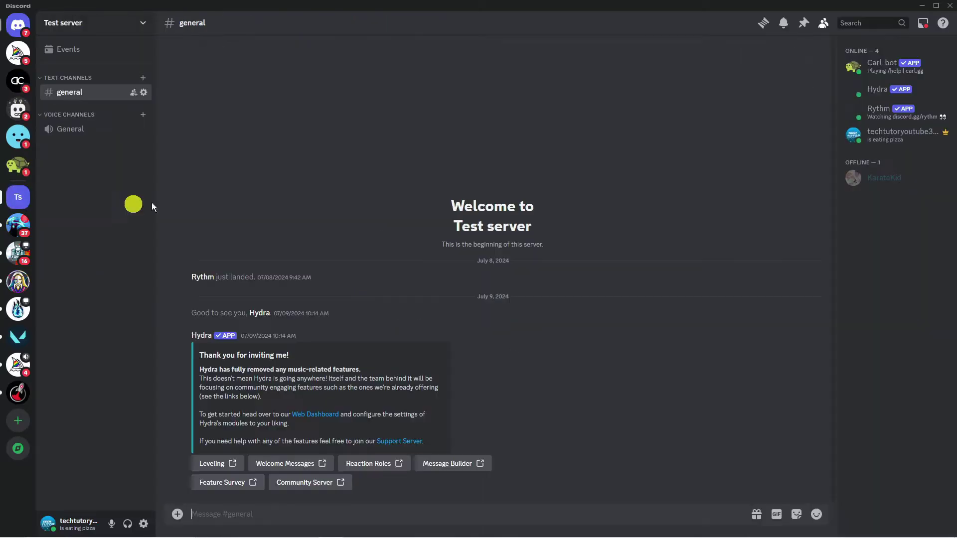
click(80, 132)
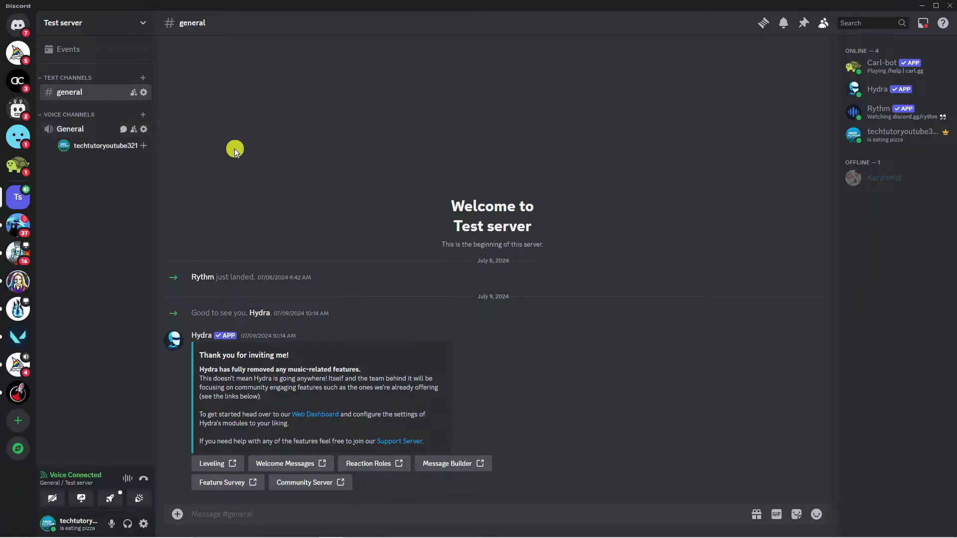
right_click(93, 132)
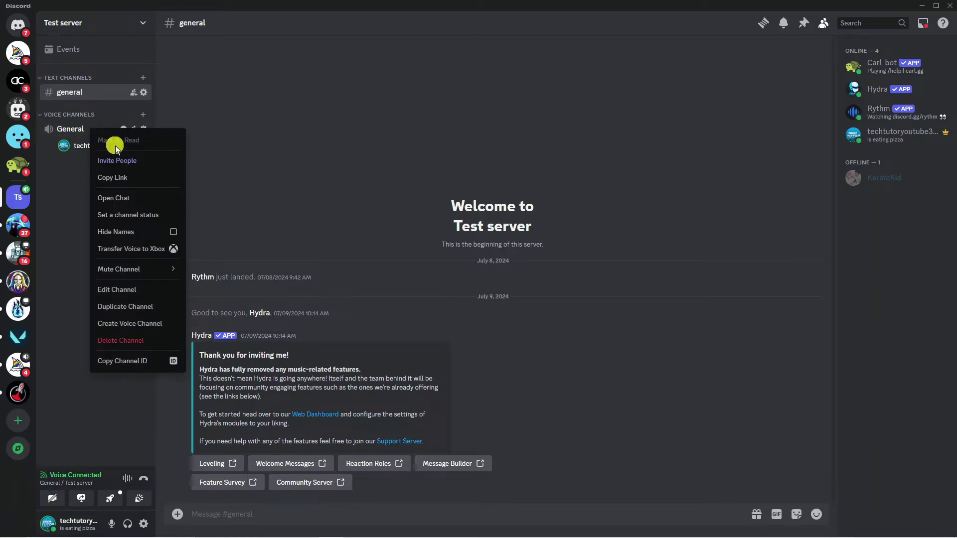
click(147, 289)
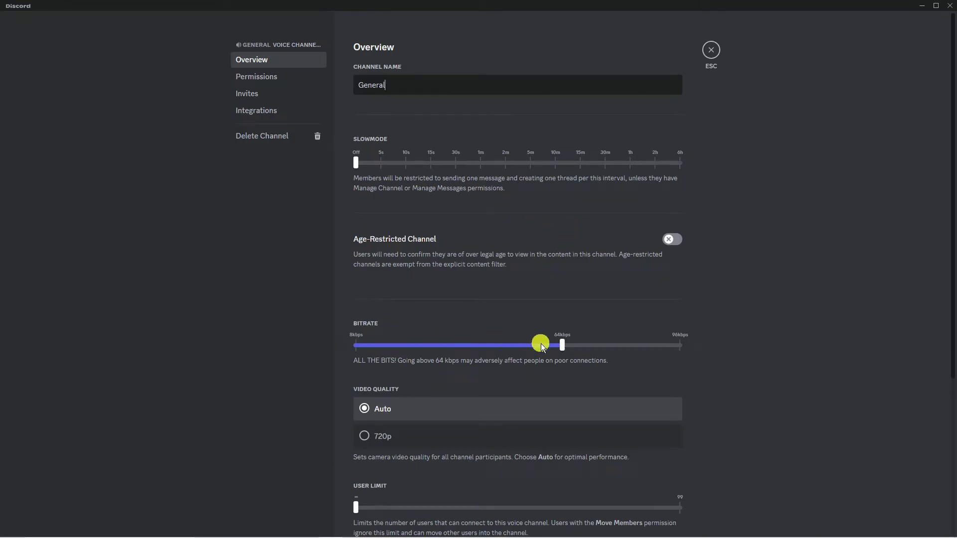
- Lower the General channel's bitrate from 64kbps to 56kbps and save the change
mouse_move(560, 344)
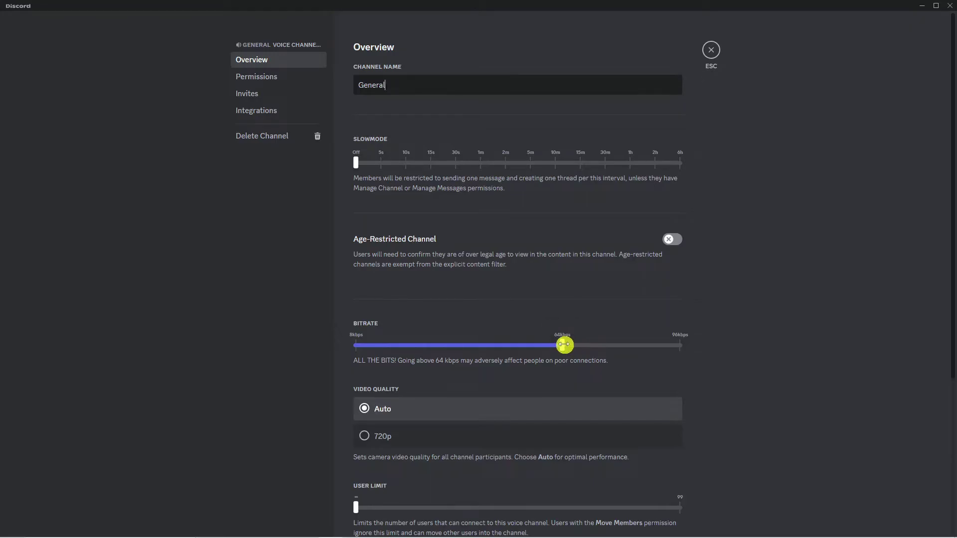
drag(562, 343, 528, 343)
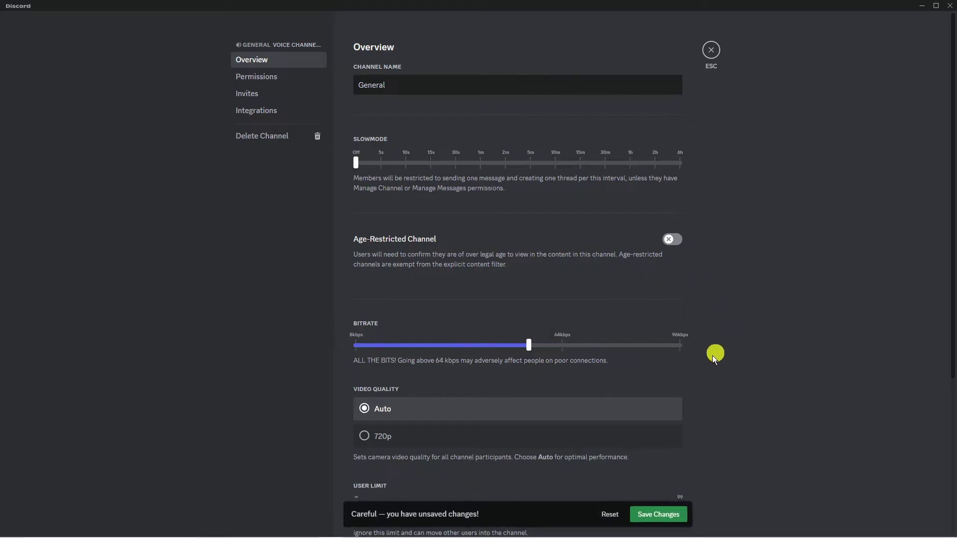
click(667, 513)
scroll(746, 283, down, 1)
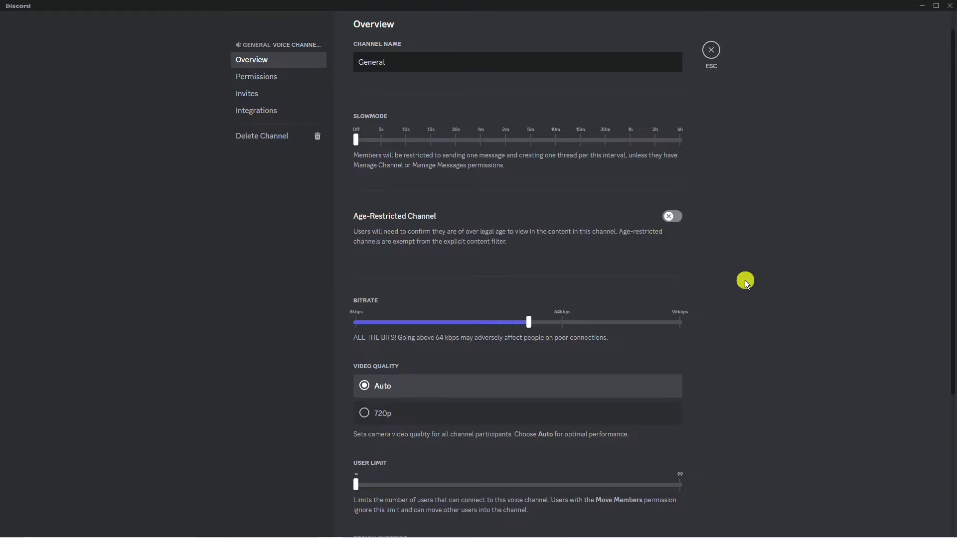
scroll(745, 282, down, 4)
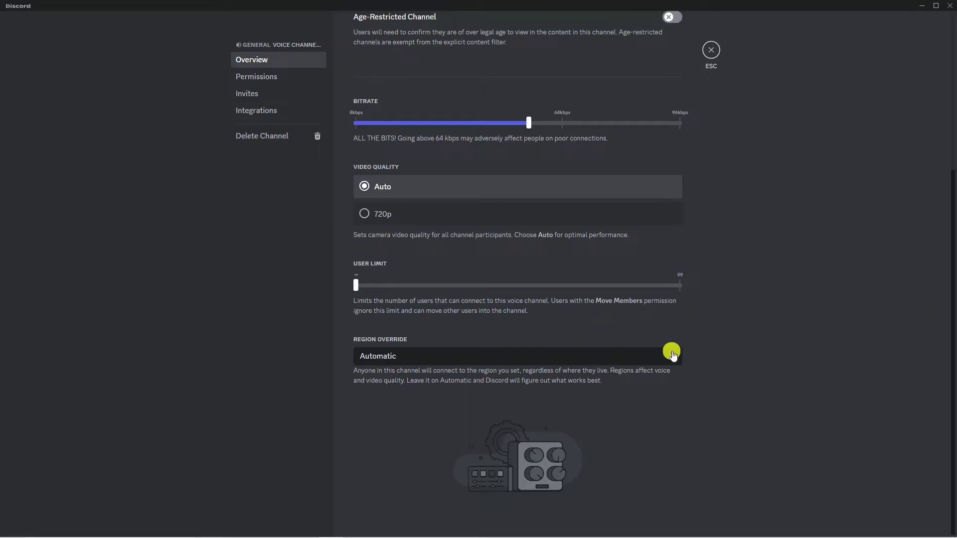
- Set the General channel's region override to Hong Kong, save, and exit channel settings
click(625, 357)
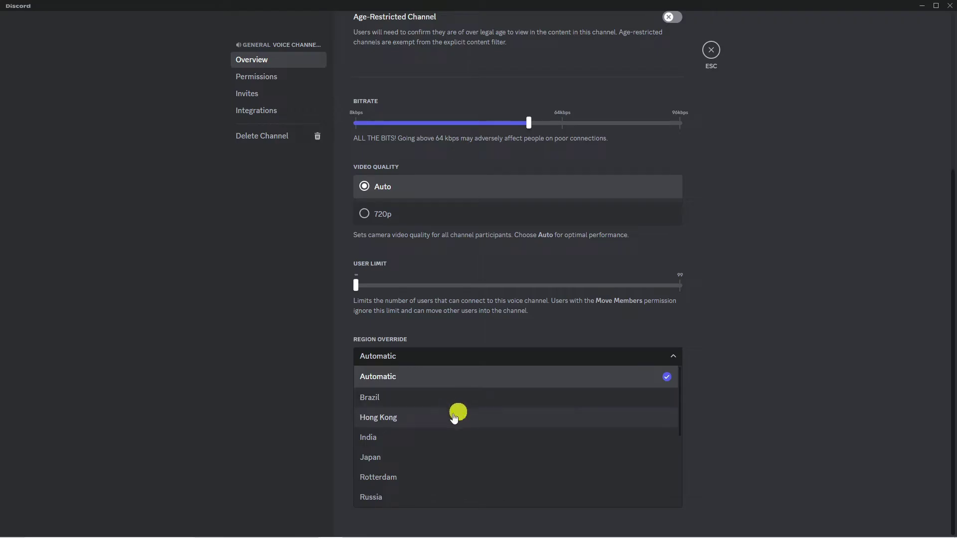
click(436, 418)
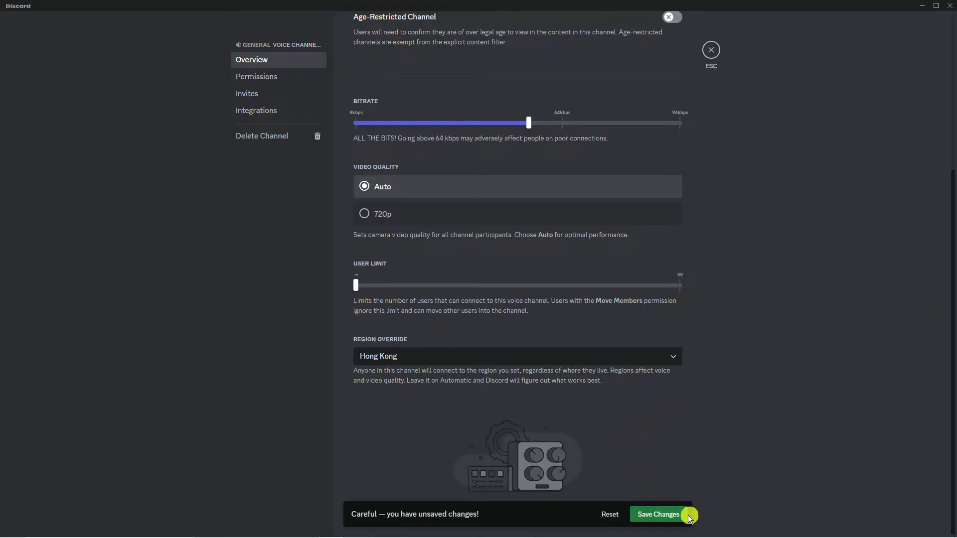
click(669, 503)
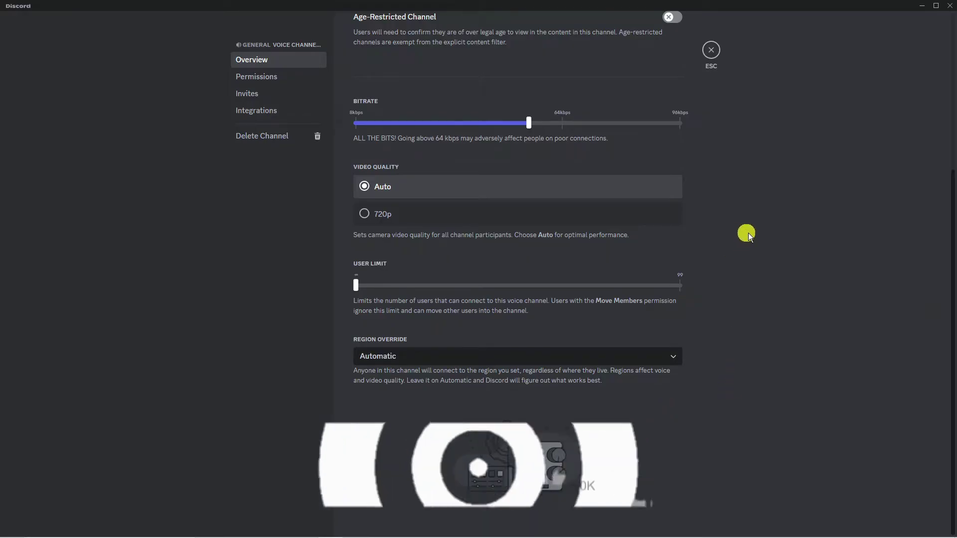
click(711, 50)
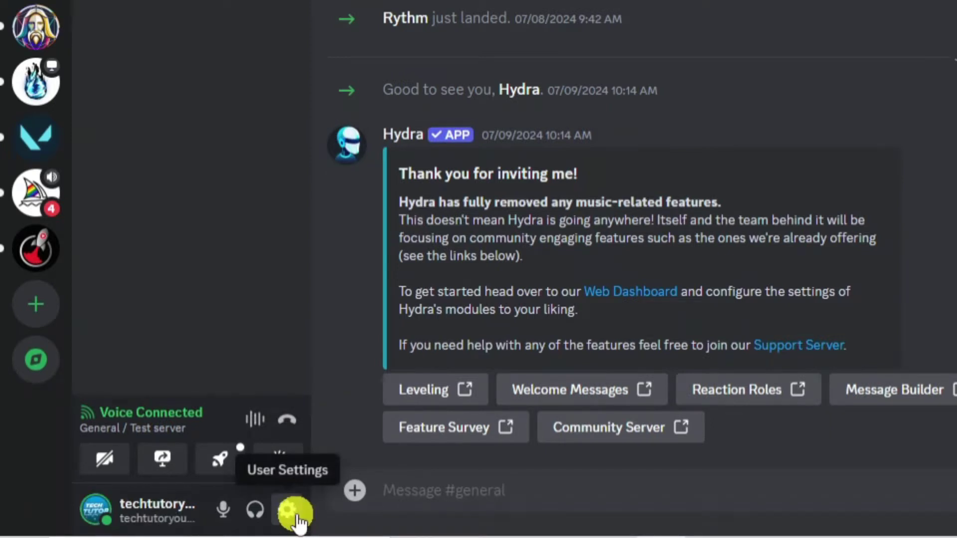
- Go to User Settings > Voice & Video and scroll down to the advanced audio options
click(296, 515)
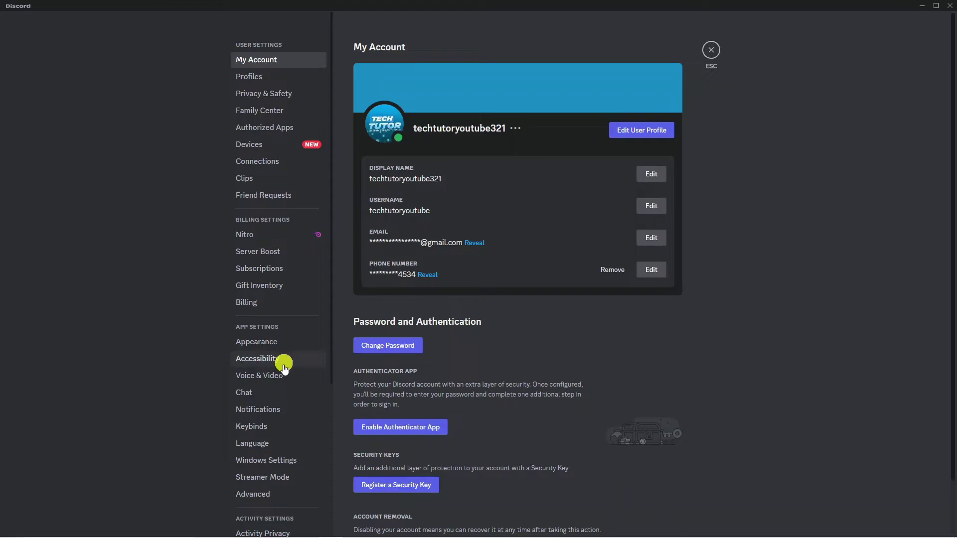
click(271, 375)
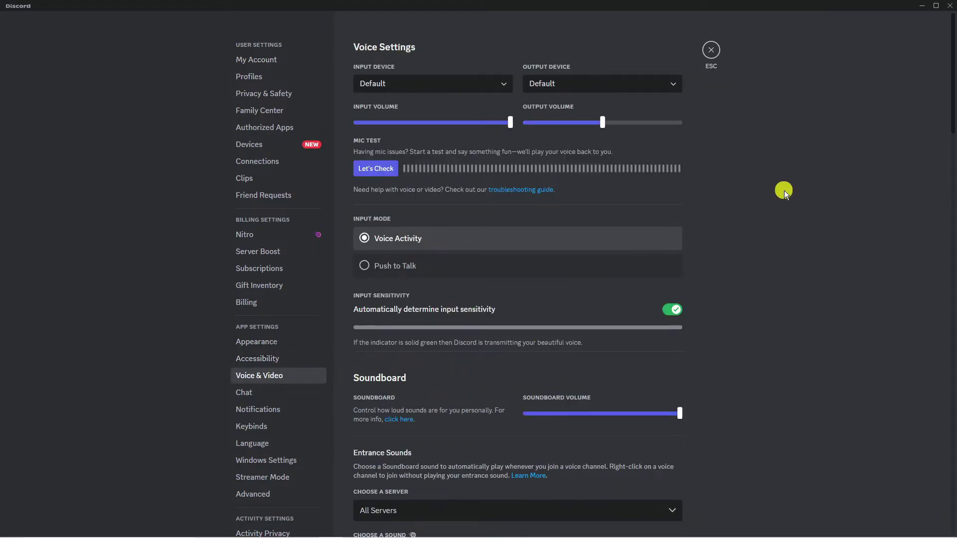
scroll(784, 192, down, 7)
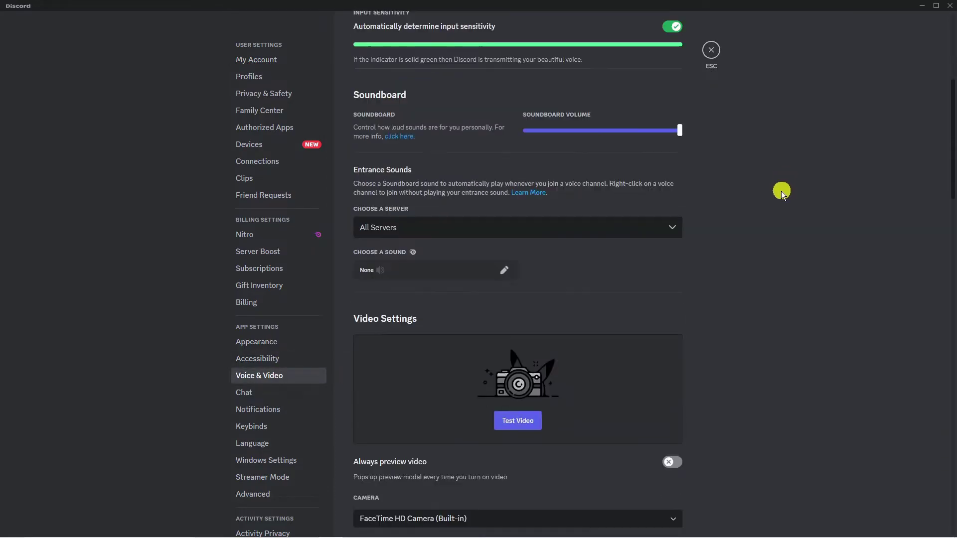
scroll(781, 194, down, 15)
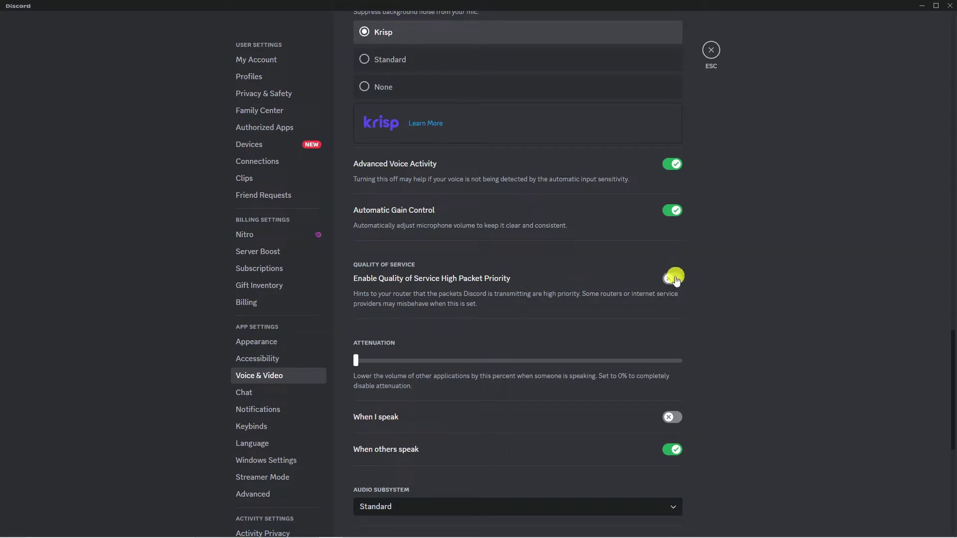
scroll(731, 267, down, 3)
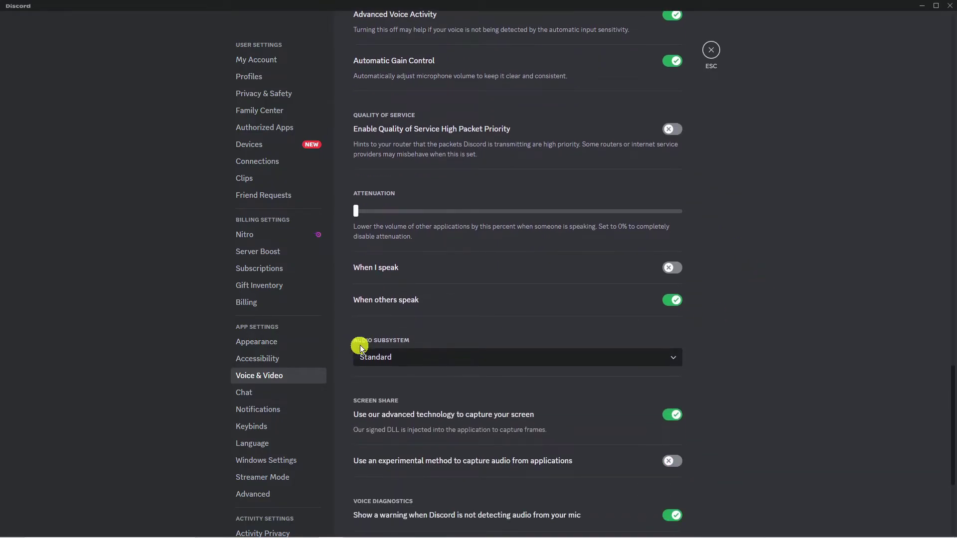
- Try the Legacy audio subsystem, cancel the change, and close Discord
click(595, 358)
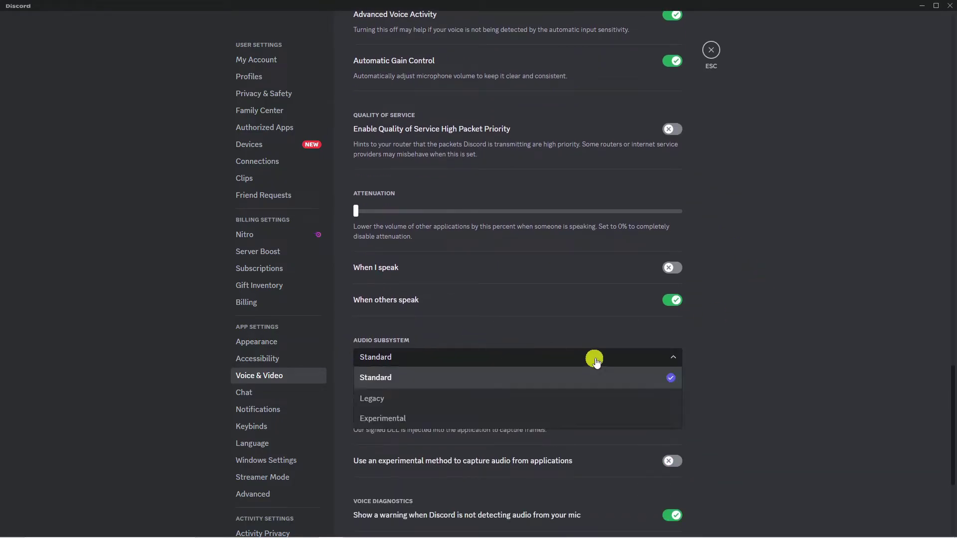
click(456, 402)
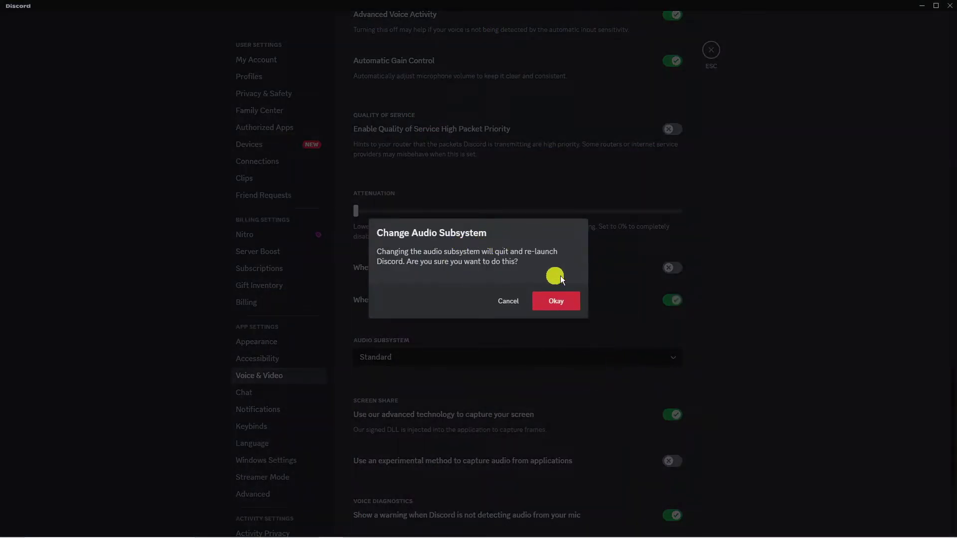
click(508, 302)
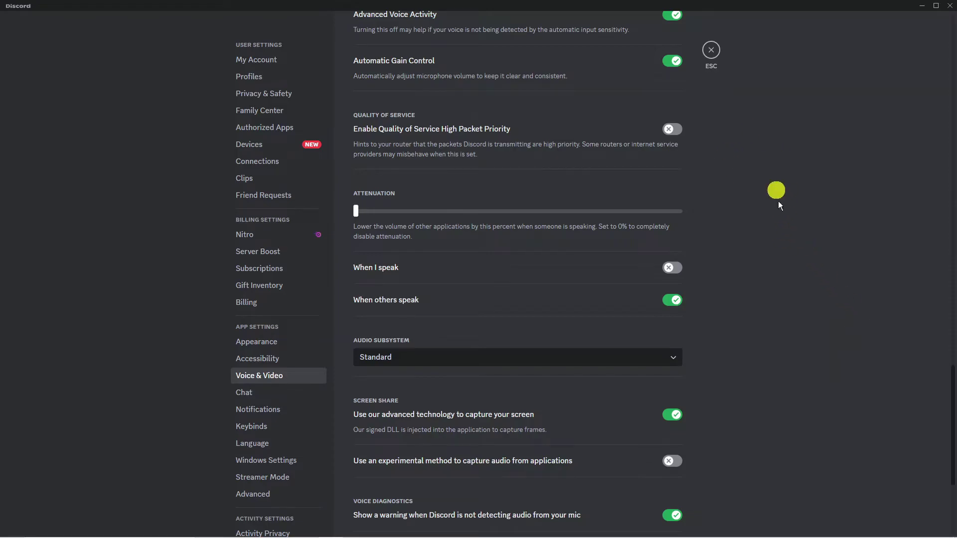
click(946, 7)
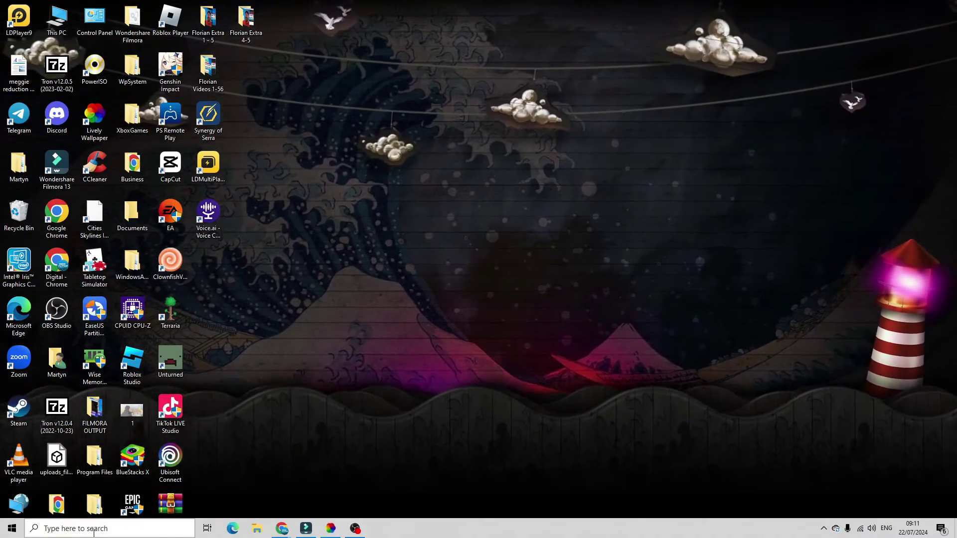
- Launch Command Prompt as administrator from the cmd search result
click(94, 530)
text(c)
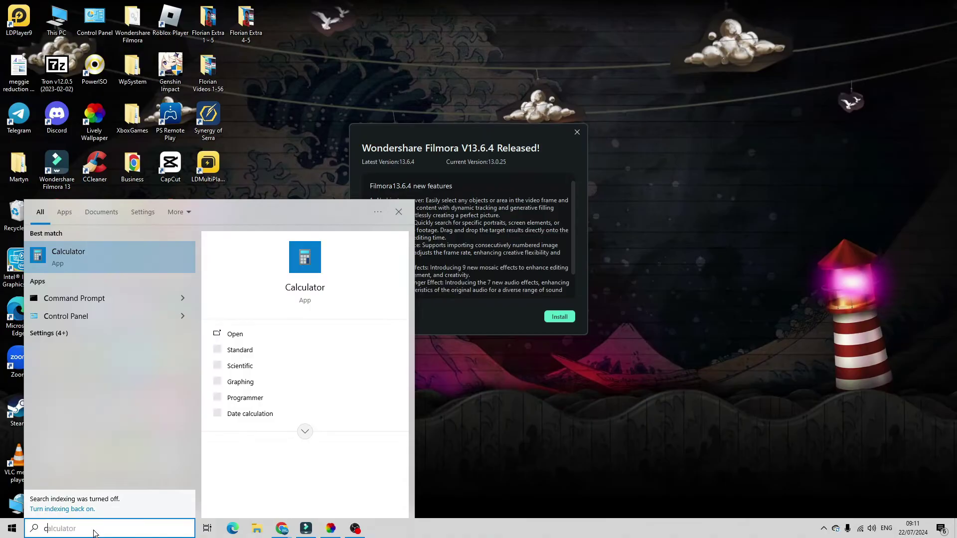
text(md)
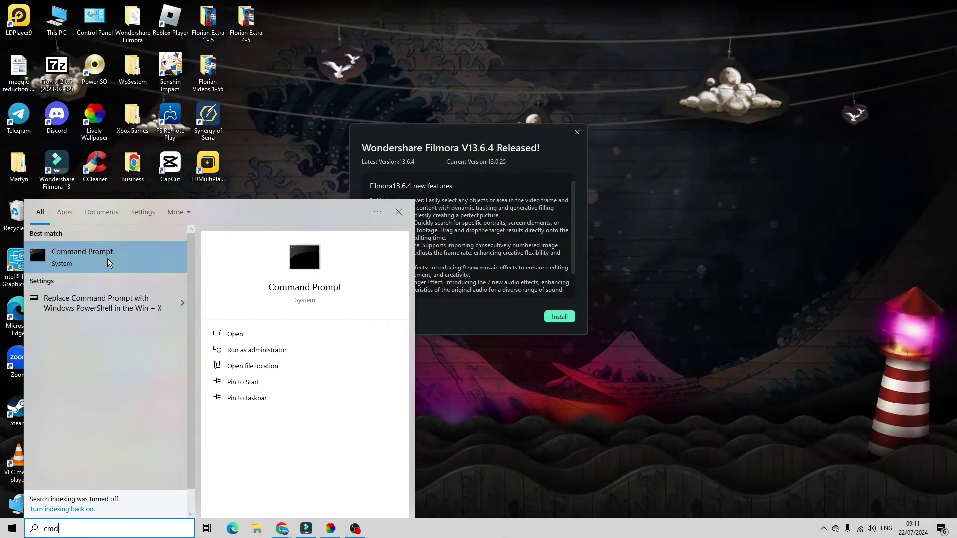
right_click(88, 261)
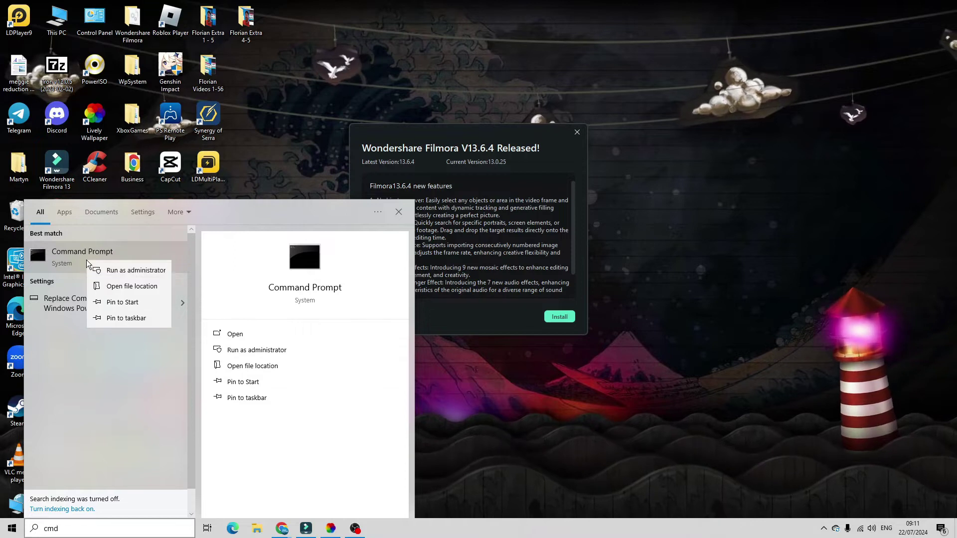
click(131, 270)
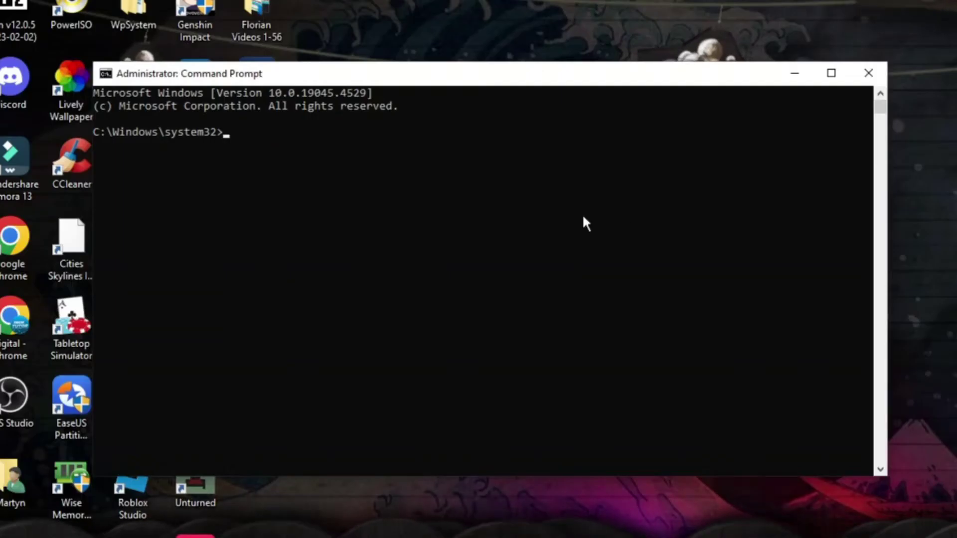
- Run ipconfig /flushdns to clear the DNS cache, then exit the console
text(ip)
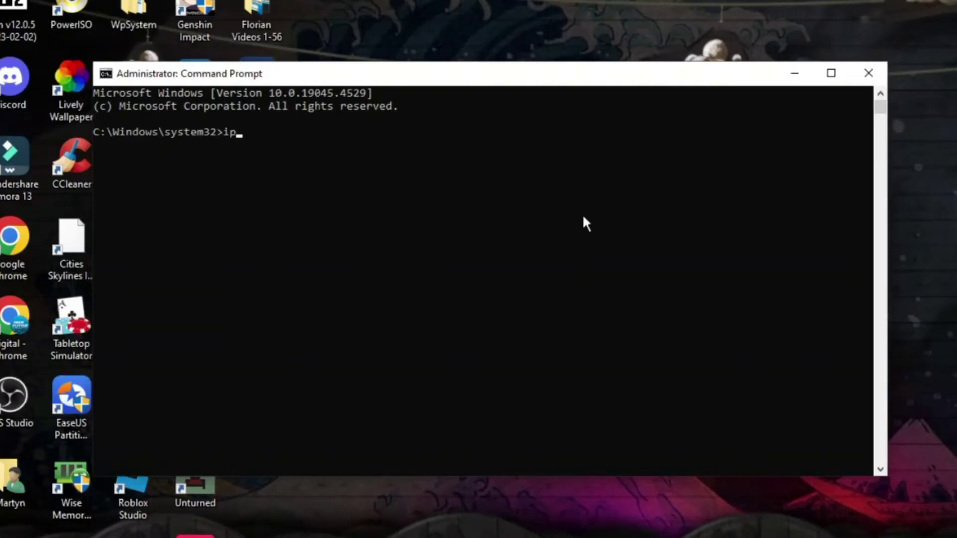
text(config)
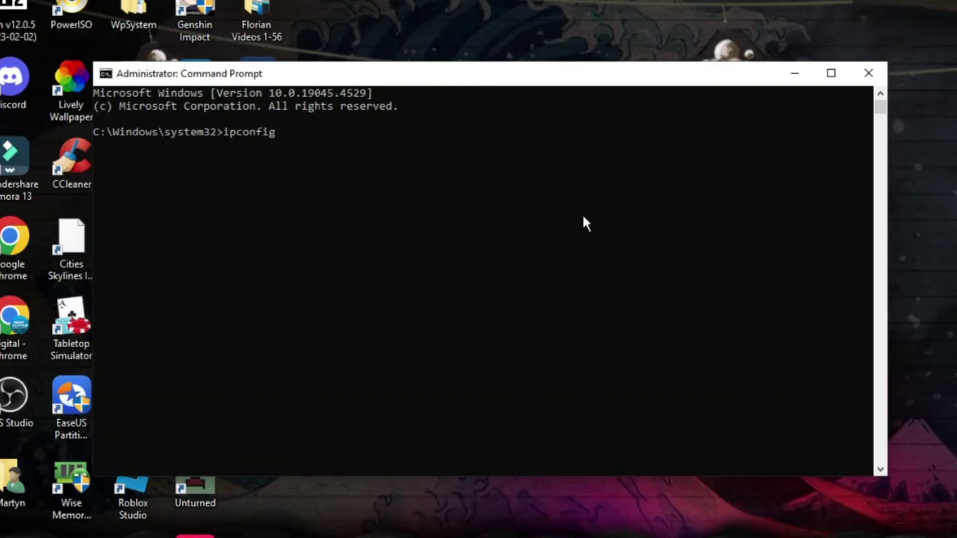
text( /)
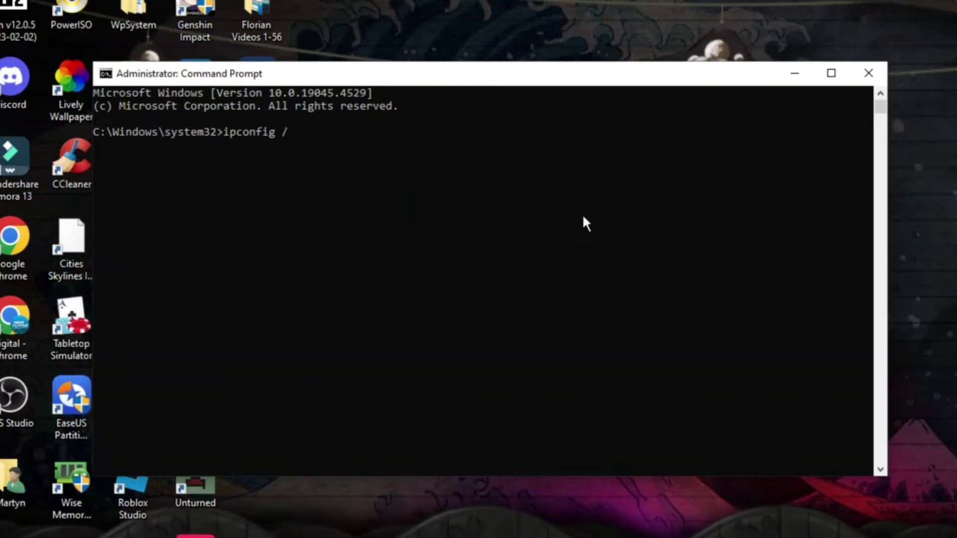
text(flushdn)
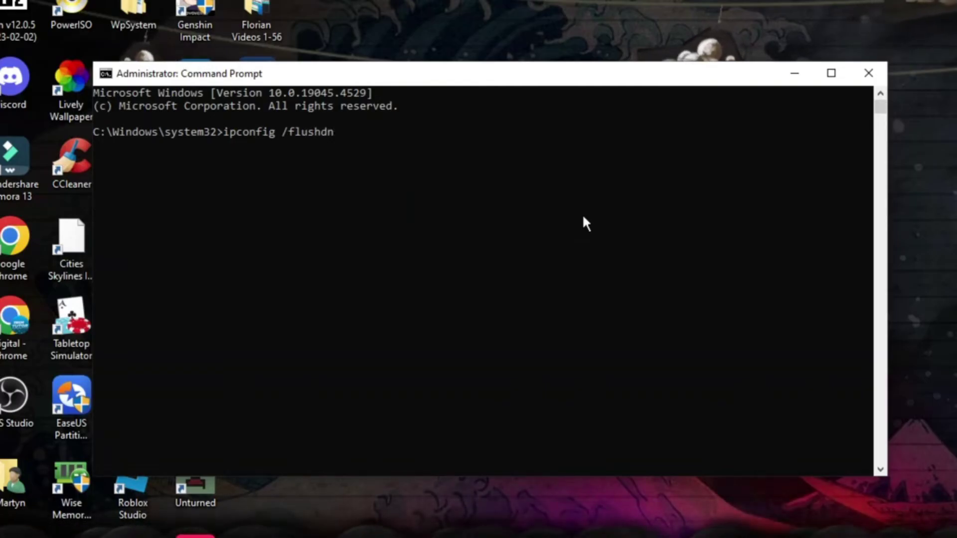
text(s)
key(Return)
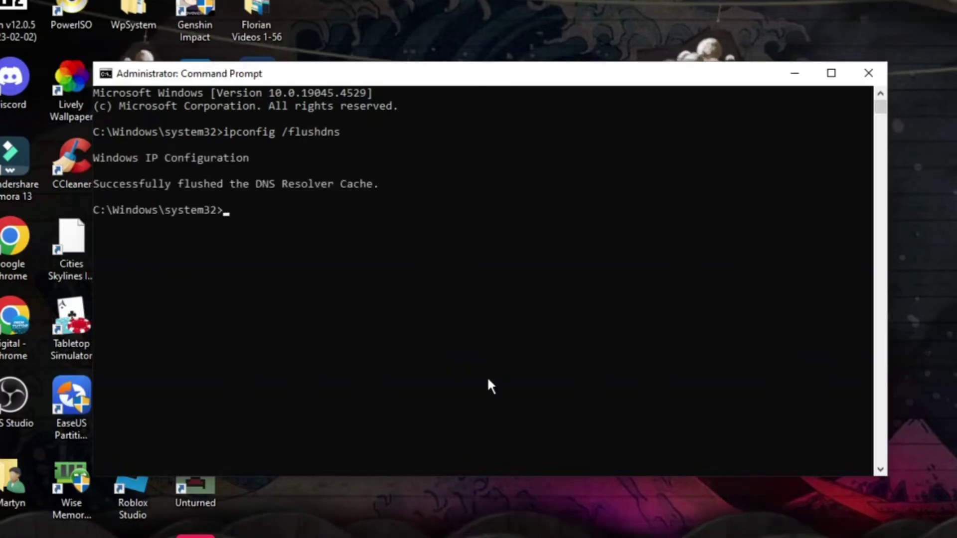
text(exit)
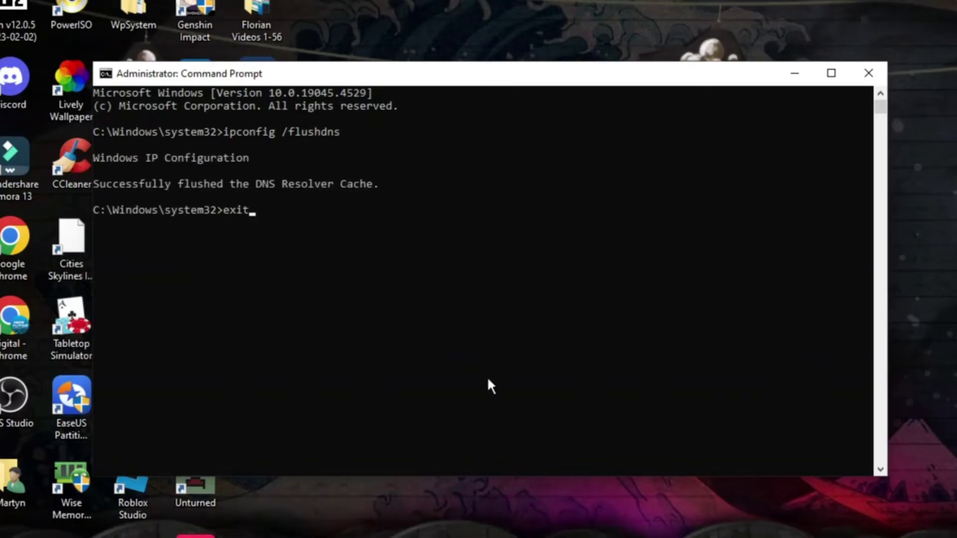
key(Return)
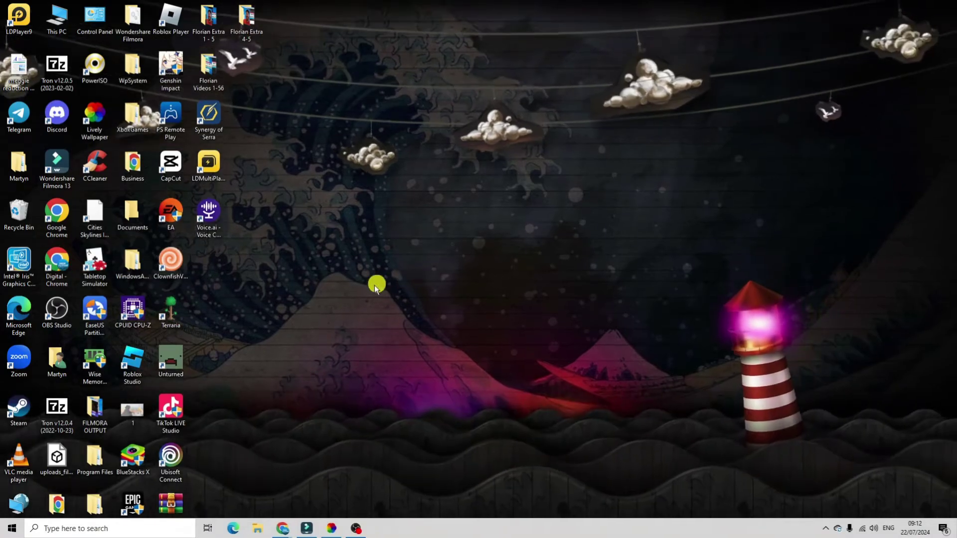
- Check the Windows VPN settings page, then close Settings
click(61, 529)
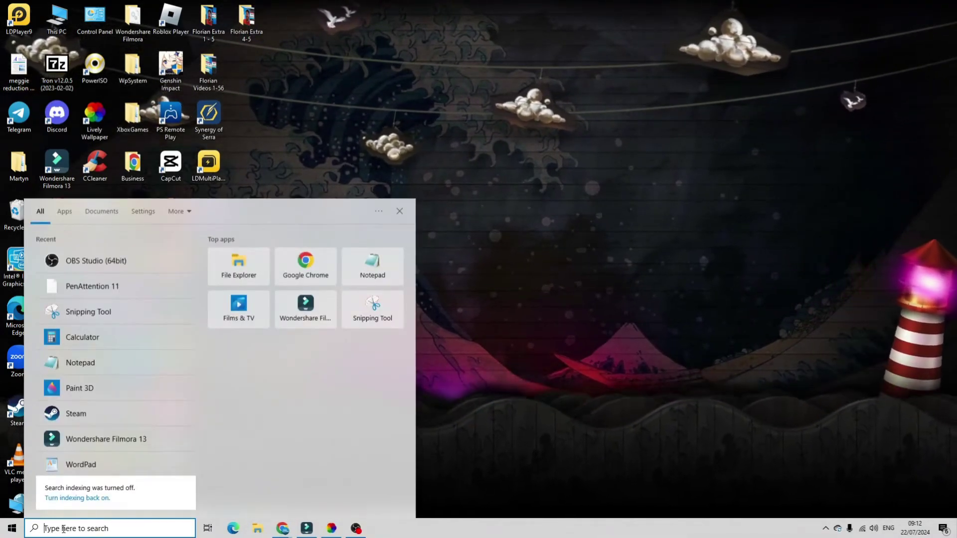
text(vpn)
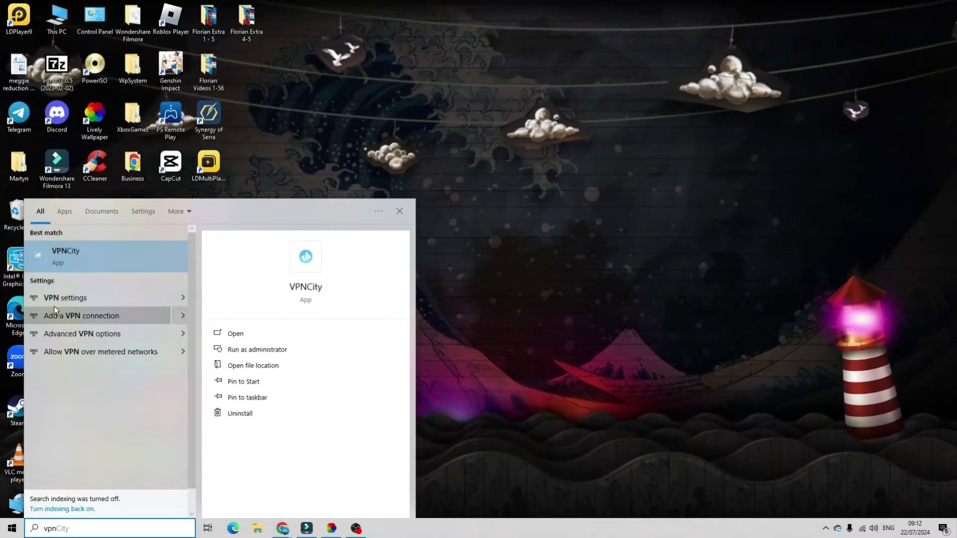
click(109, 298)
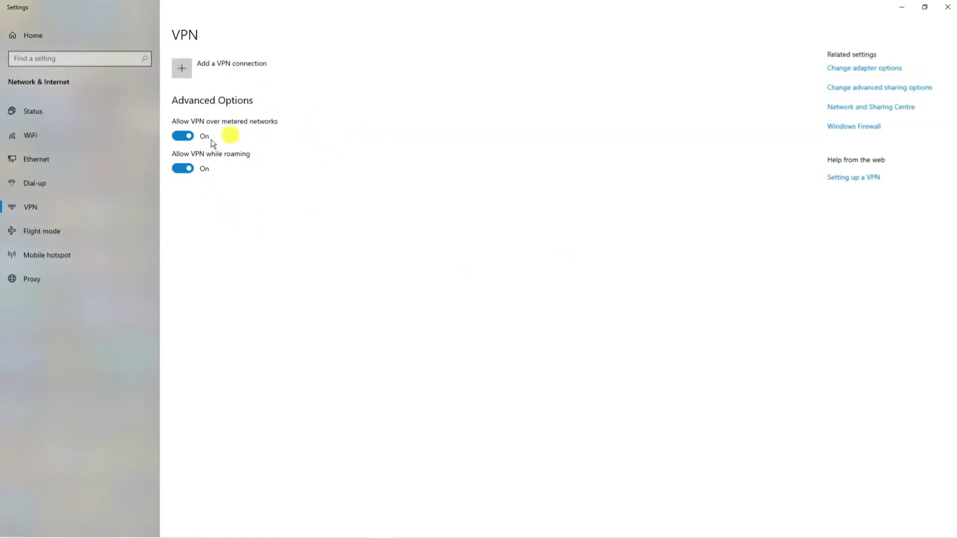
click(947, 7)
- Search for proxy and open the Windows Proxy settings page
mouse_move(94, 528)
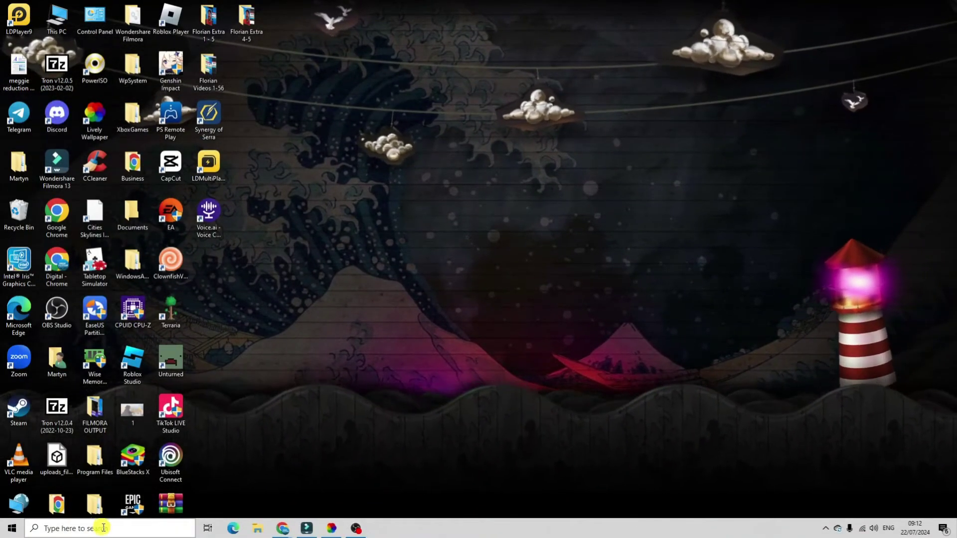
click(104, 528)
text(proxy)
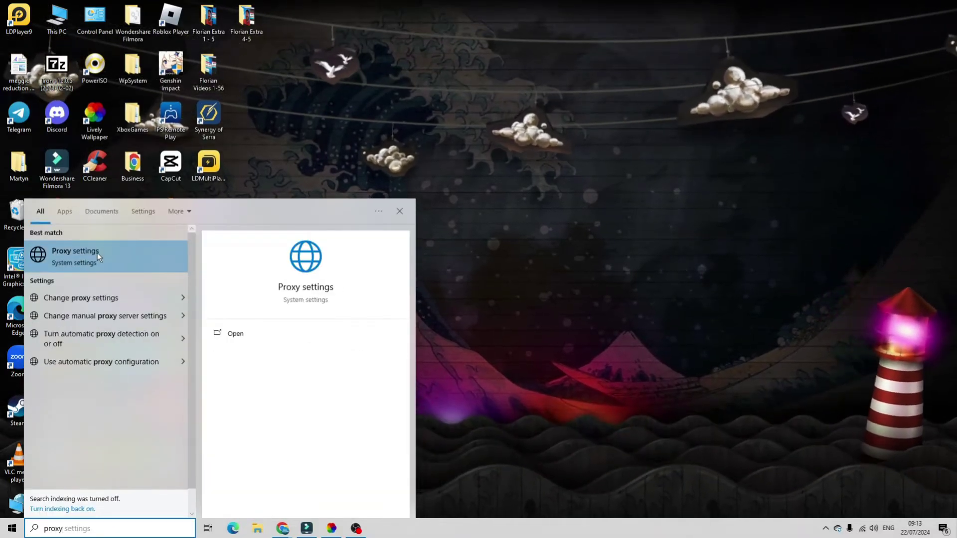
click(97, 255)
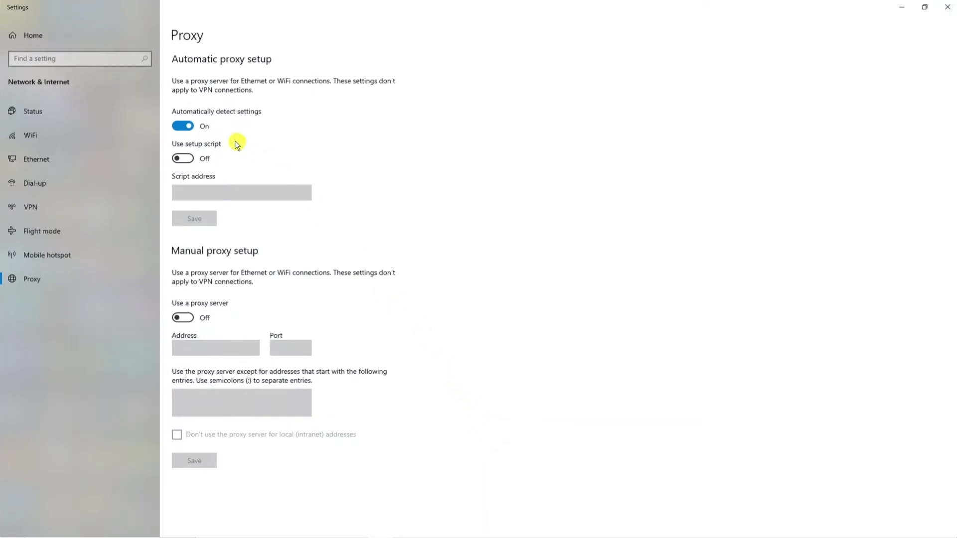